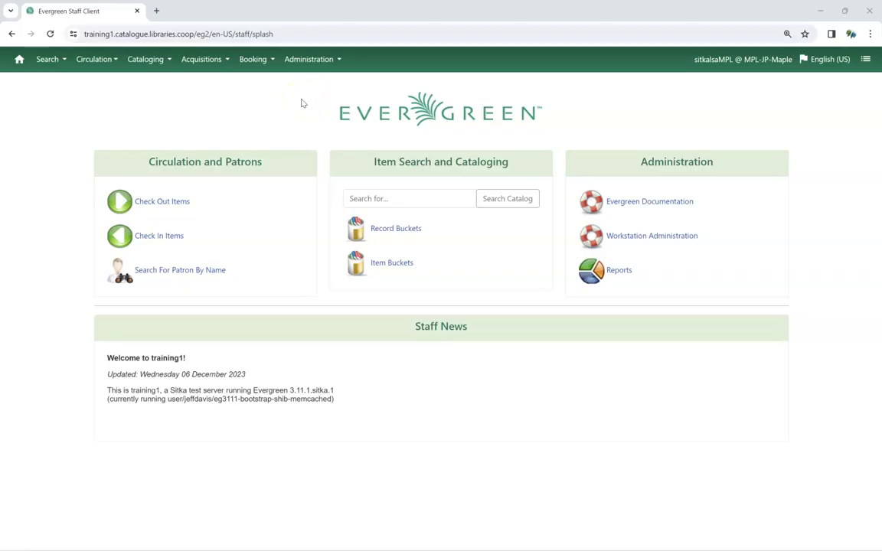
- Open the item editor for statistical categories in Local Administration
click(312, 62)
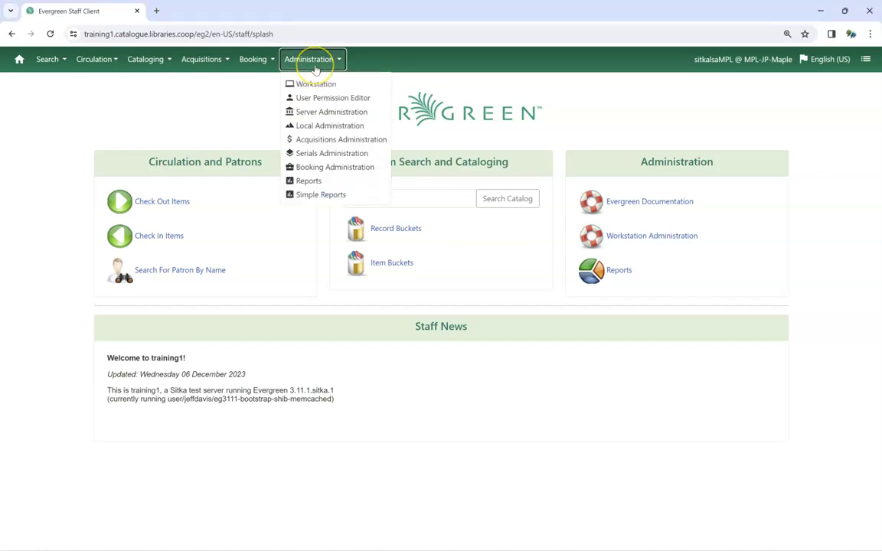
click(321, 126)
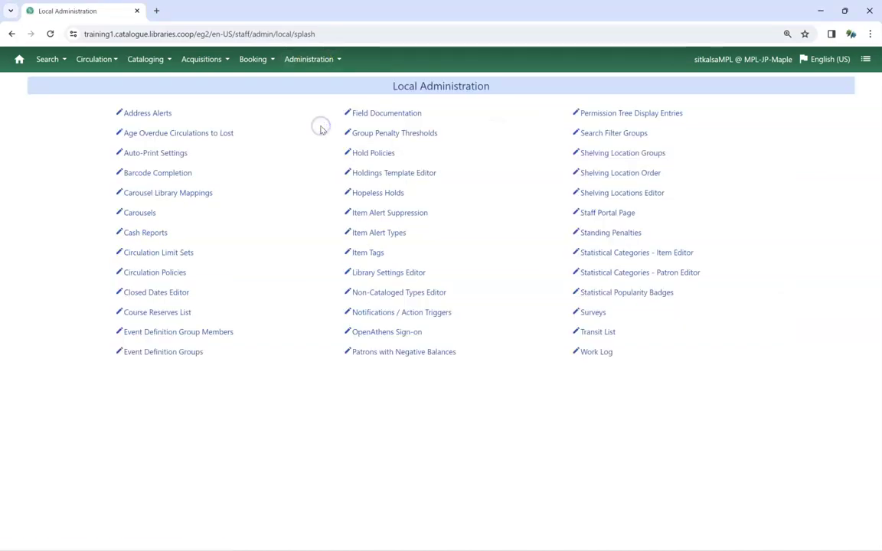
click(642, 253)
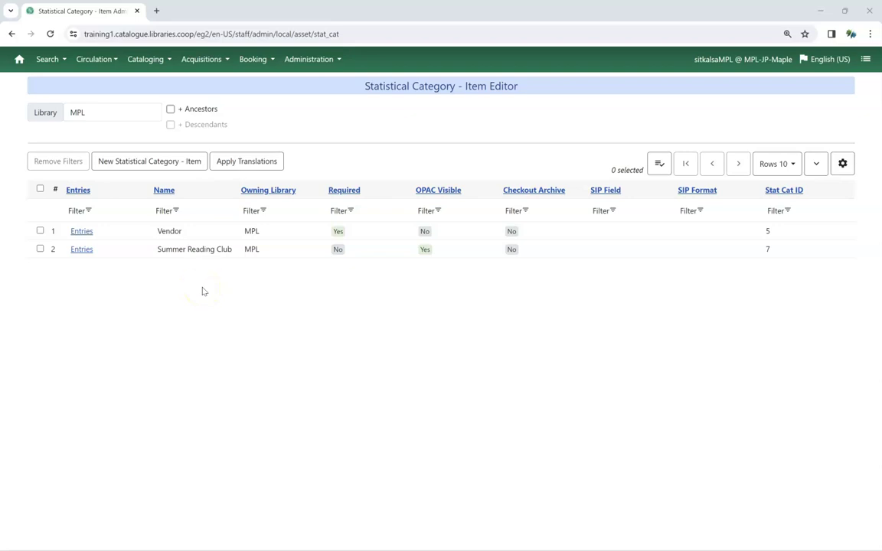
- Create and save a new item statistical category named Collection, leaving its other options at their defaults
click(176, 170)
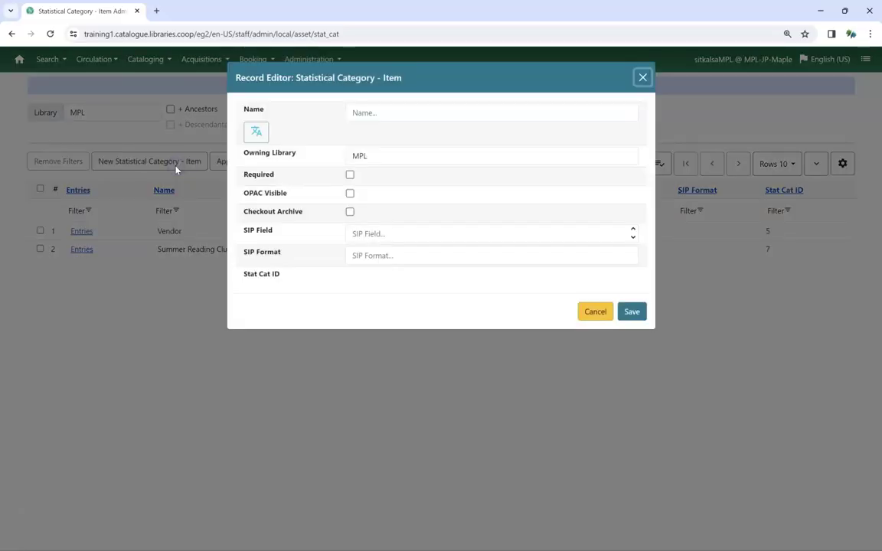
click(376, 113)
text(Collection)
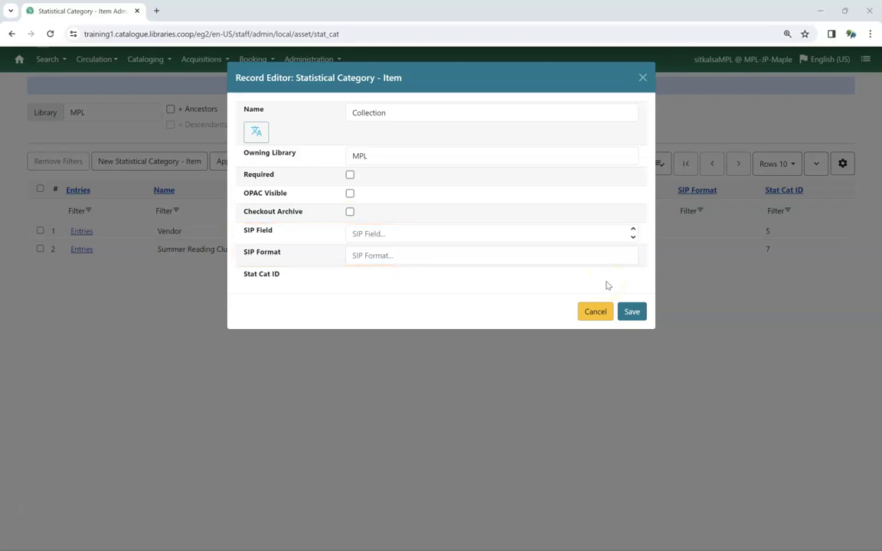
click(633, 313)
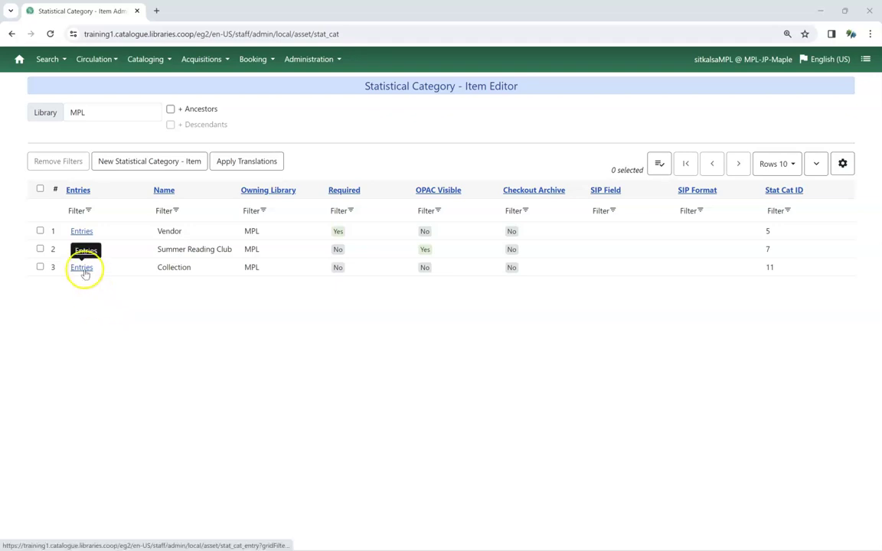
- Add an entry with the value Sustainability to the Collection statistical category and save it
click(82, 270)
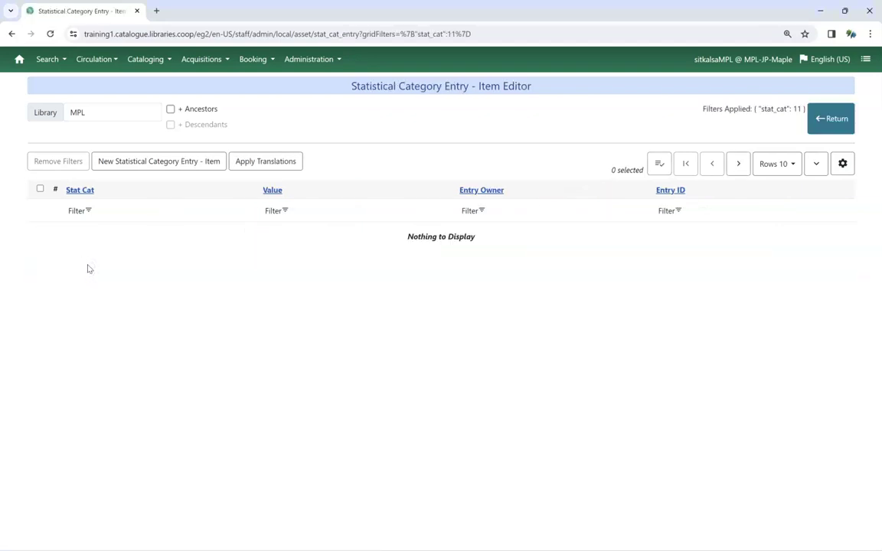
click(167, 165)
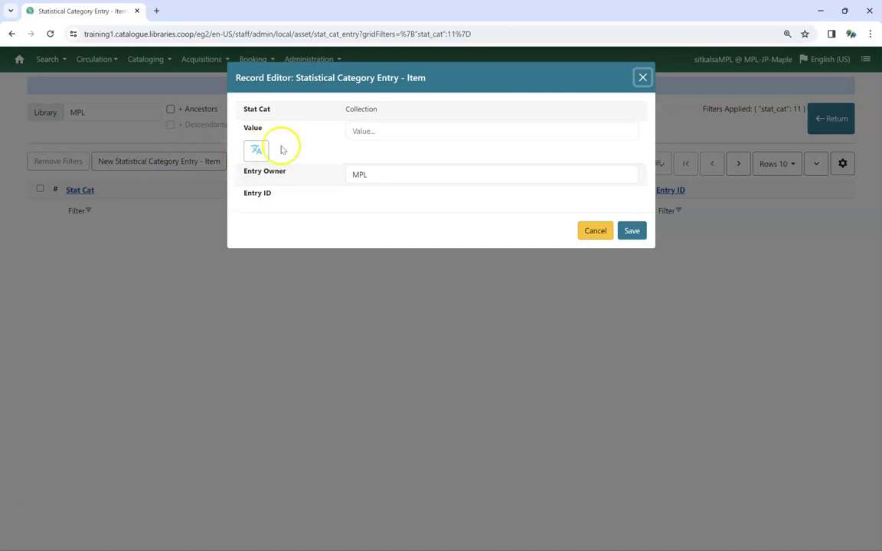
click(364, 134)
text(Sustainability)
click(332, 148)
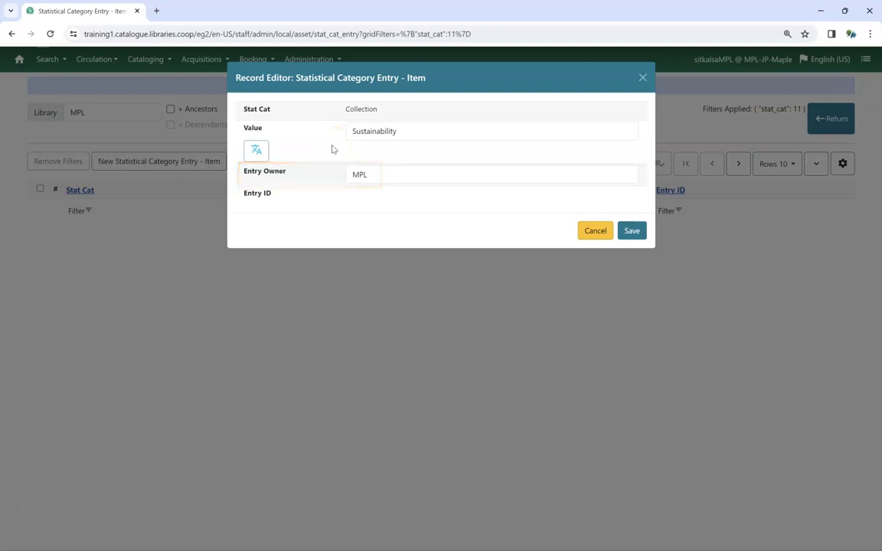
click(632, 231)
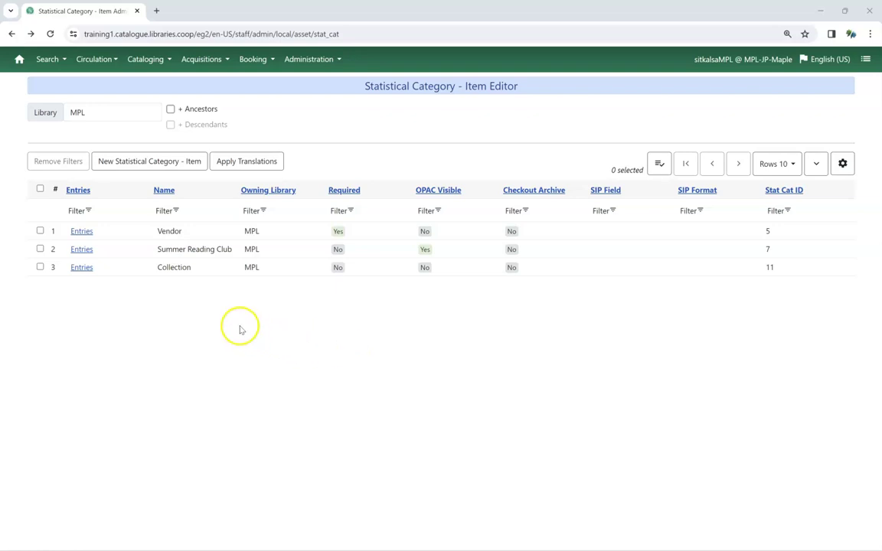
- Edit the Collection statistical category to make it OPAC visible and save the change
click(41, 267)
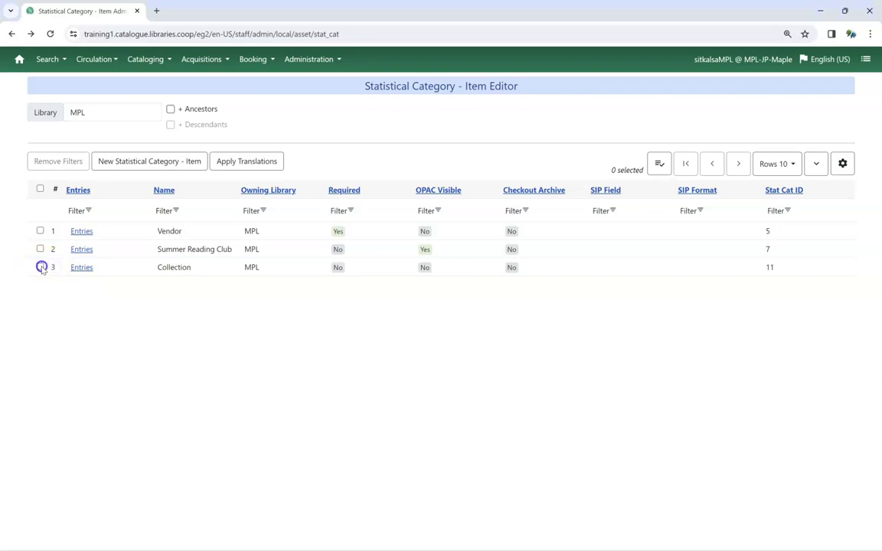
click(662, 166)
click(623, 208)
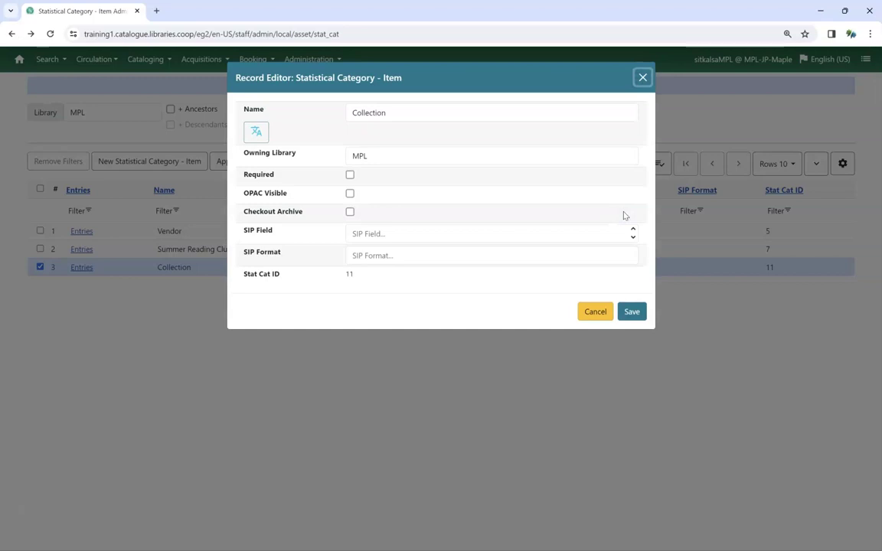
click(351, 194)
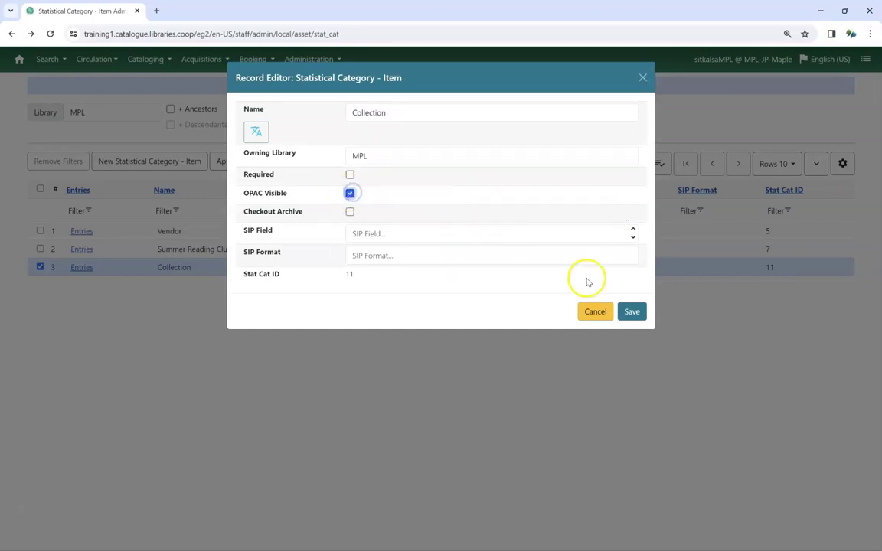
click(631, 314)
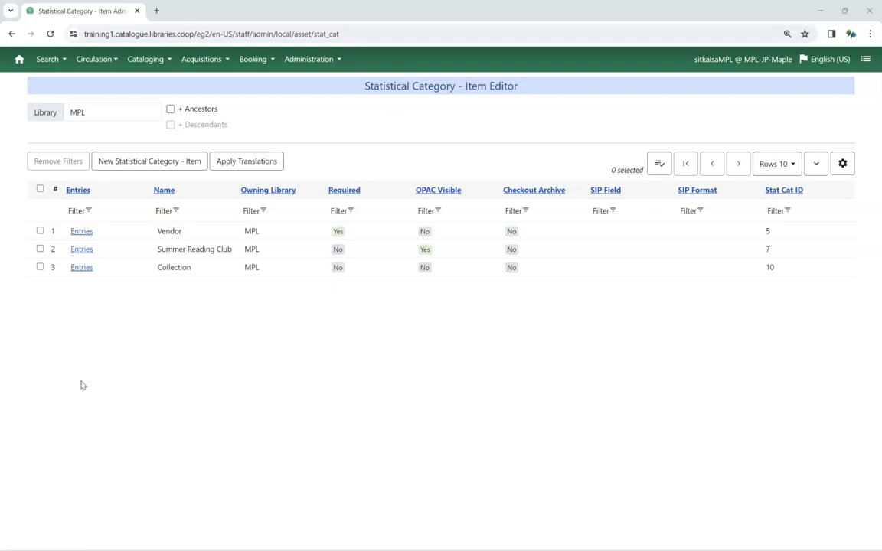
- Delete the Collection statistical category from the item editor and confirm the deletion
click(40, 266)
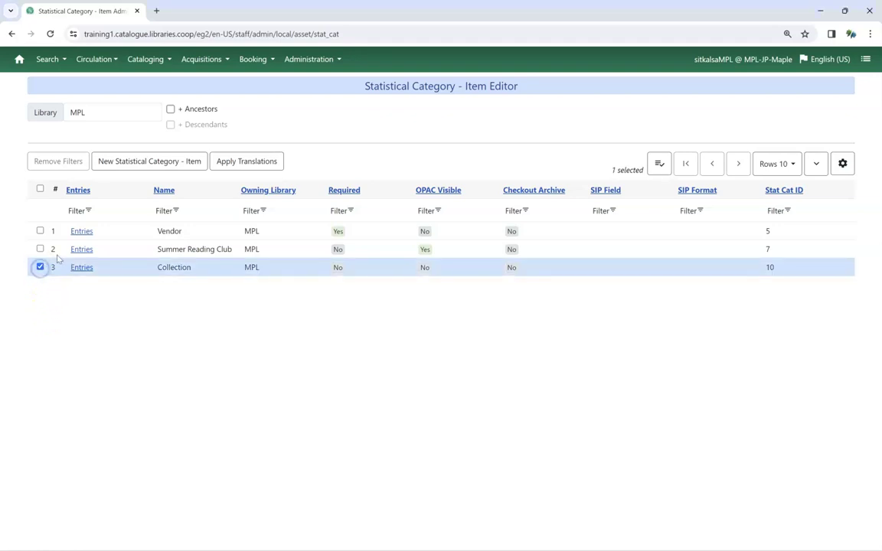
click(657, 167)
click(645, 191)
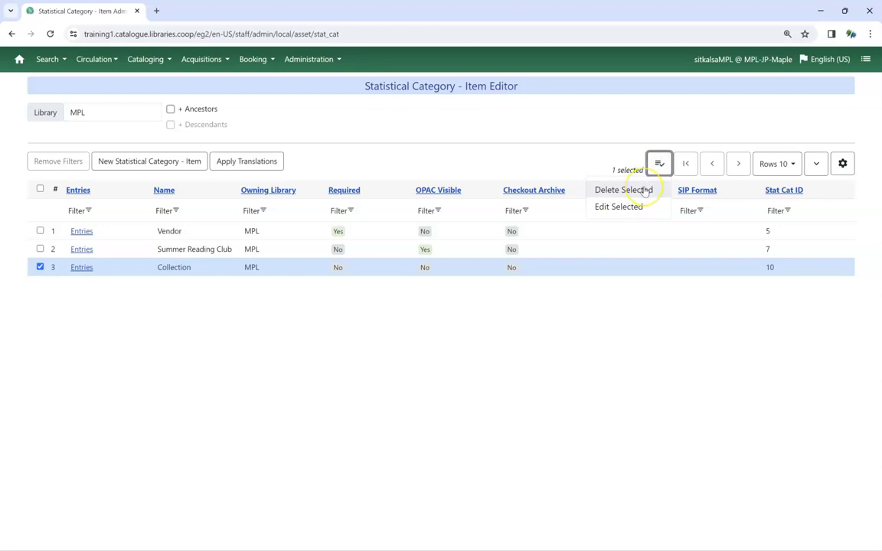
click(645, 190)
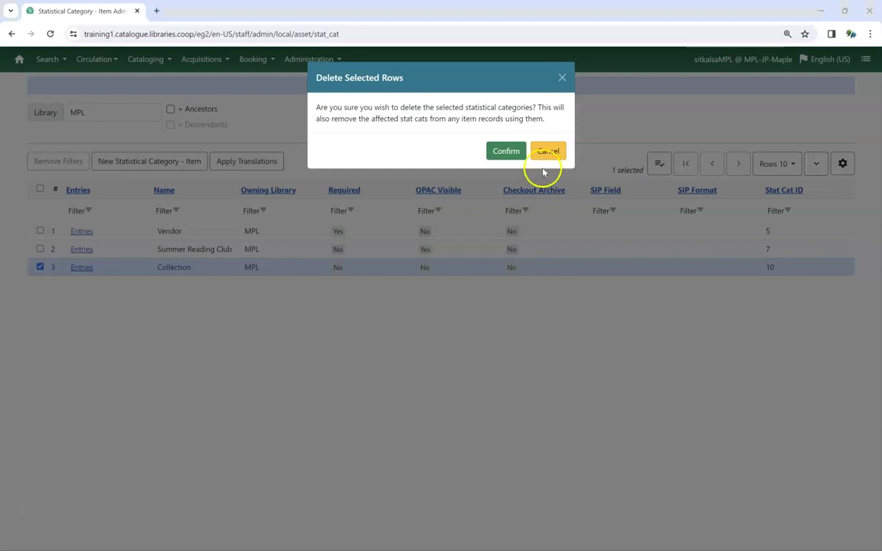
click(506, 151)
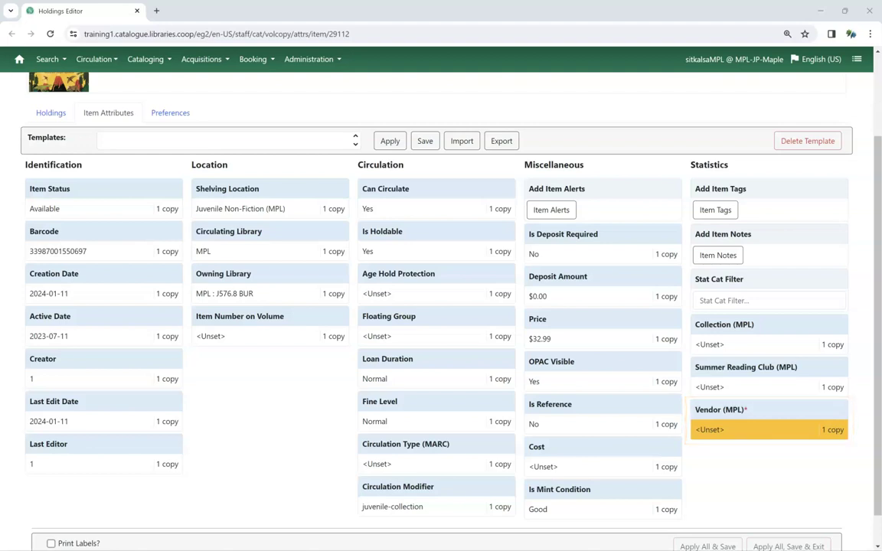
- Set the item's required Vendor (MPL) statistical category to Chapters and apply it
click(782, 433)
click(781, 433)
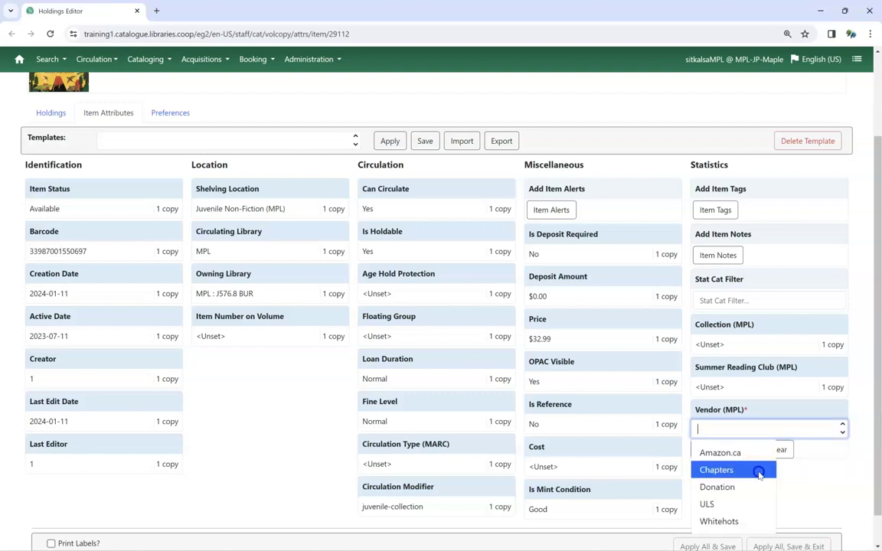
click(764, 470)
click(706, 451)
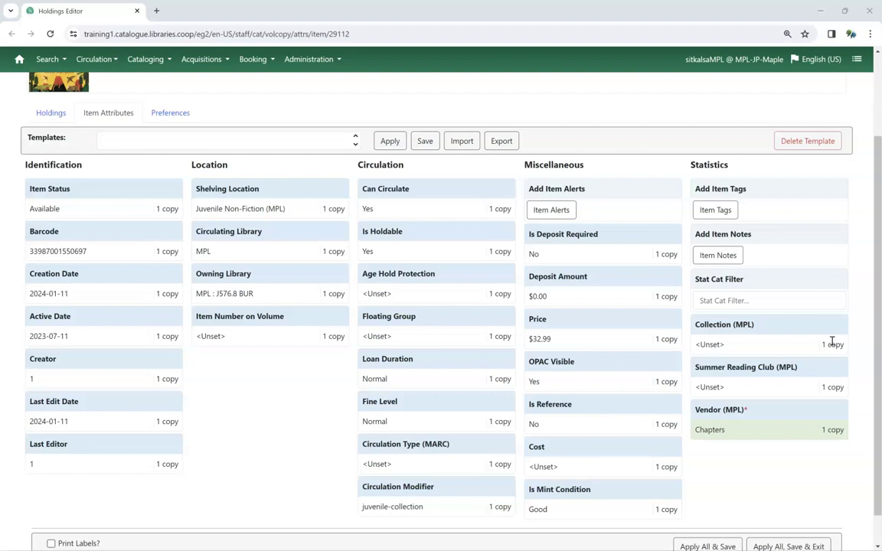
- Apply the Summer Reading Club - Intermediate template to the item's attributes
click(329, 144)
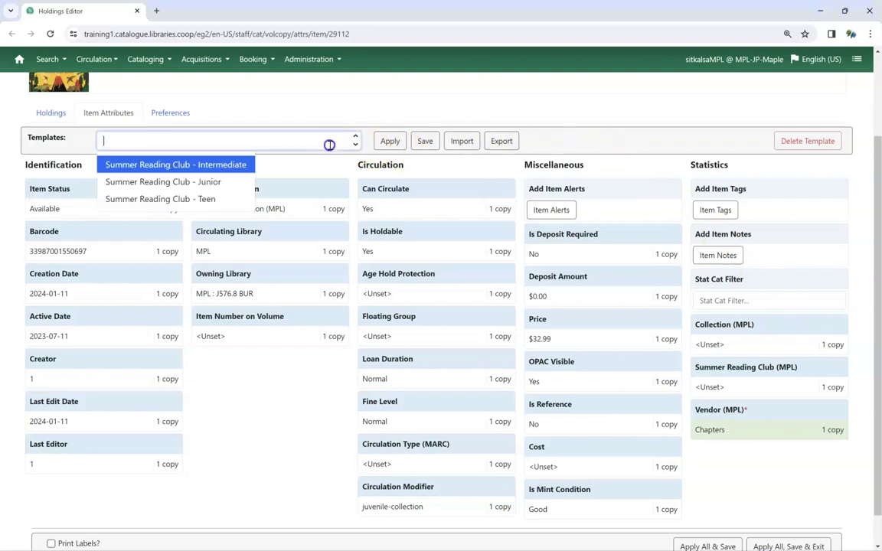
click(245, 167)
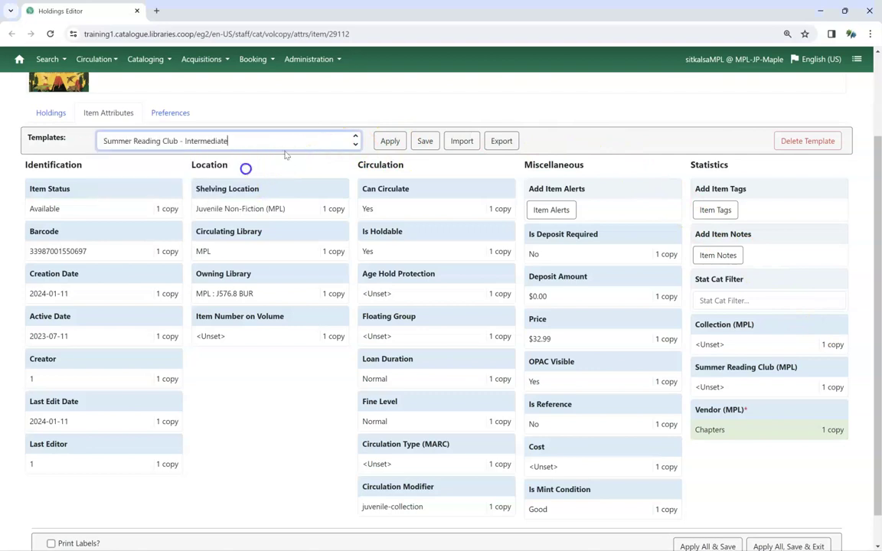
click(390, 143)
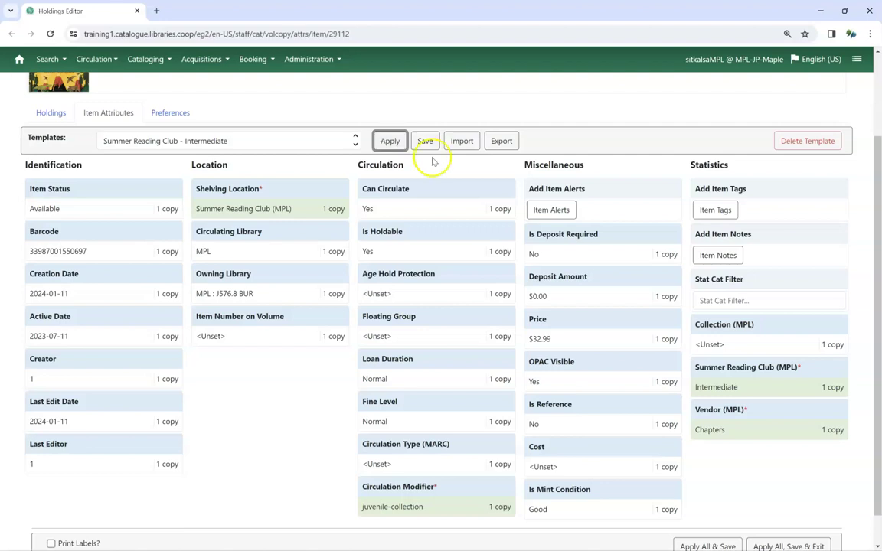
- Clear the item's Summer Reading Club (MPL) statistical category value, and apply all changes, save and exit the holdings editor
click(803, 388)
click(771, 389)
click(747, 429)
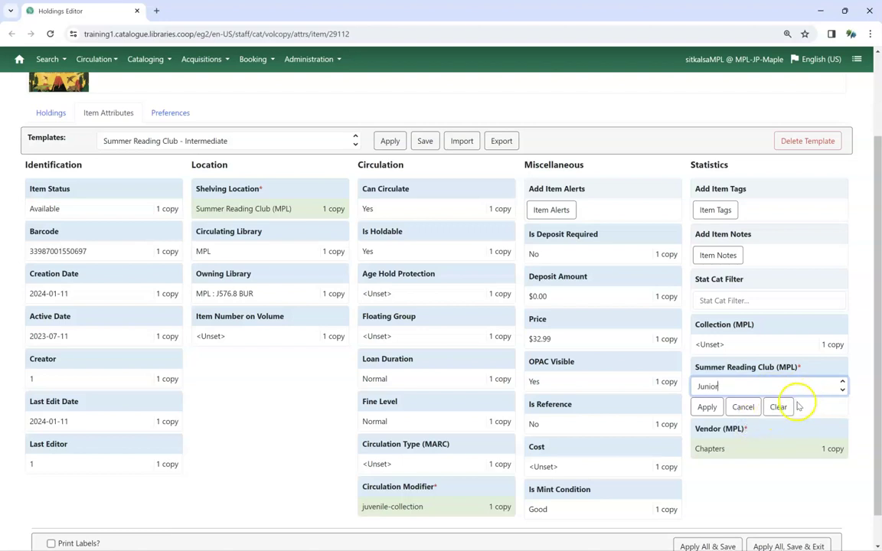
click(778, 407)
scroll(750, 467, down, 1)
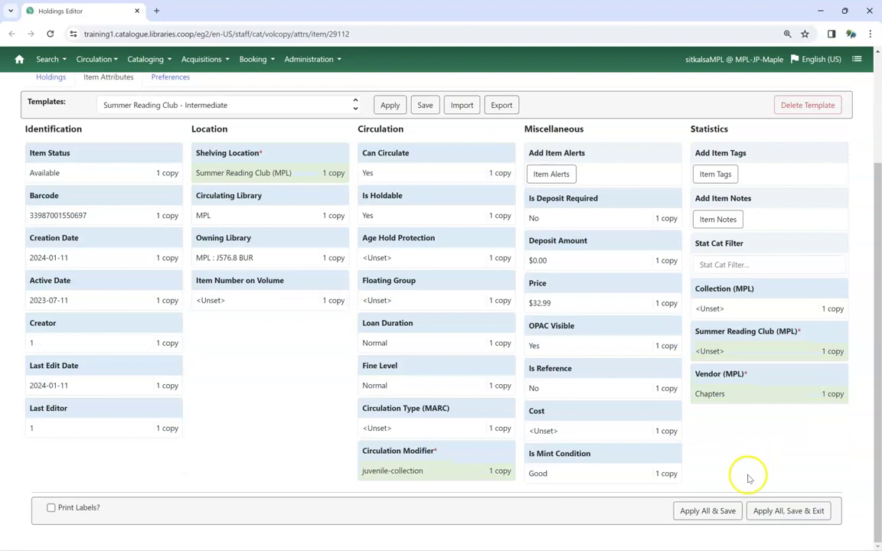
click(771, 511)
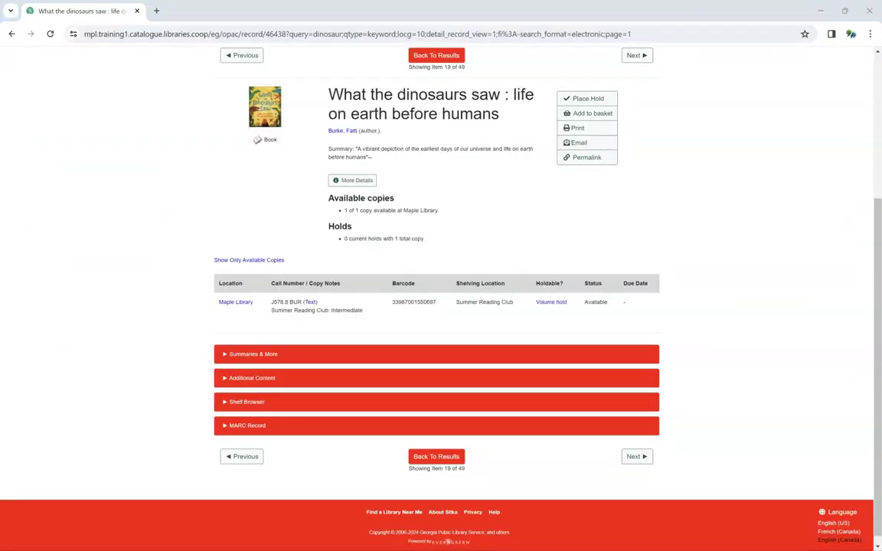